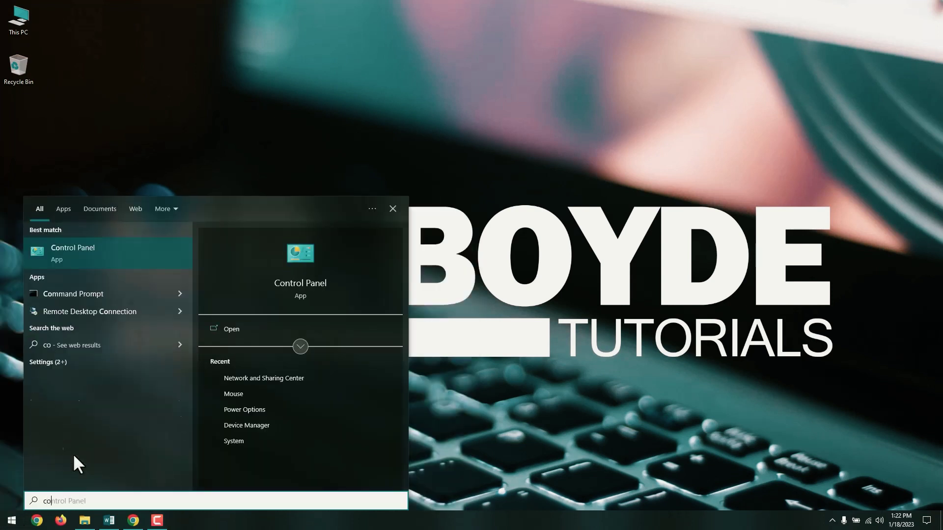
type("ntrol")
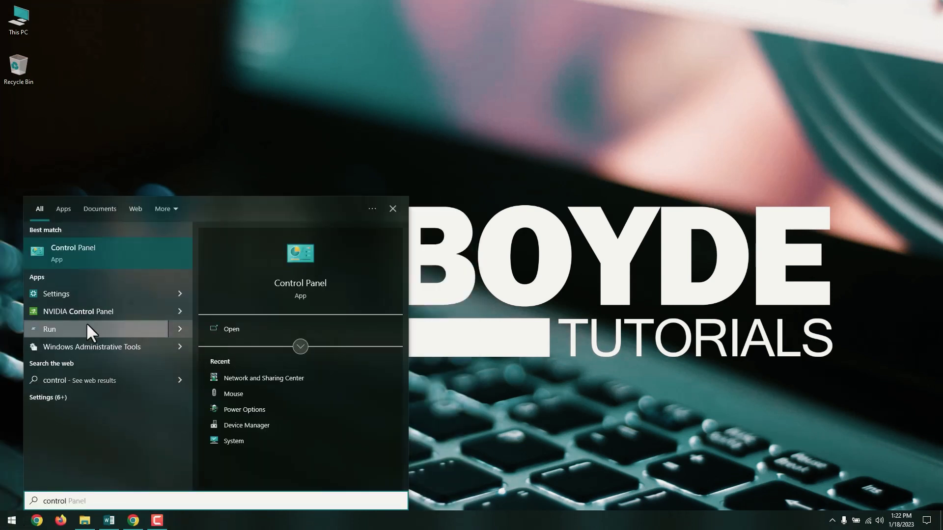
Go through Control Panel's Network and Sharing Center to the advanced sharing settings.
left_click(84, 254)
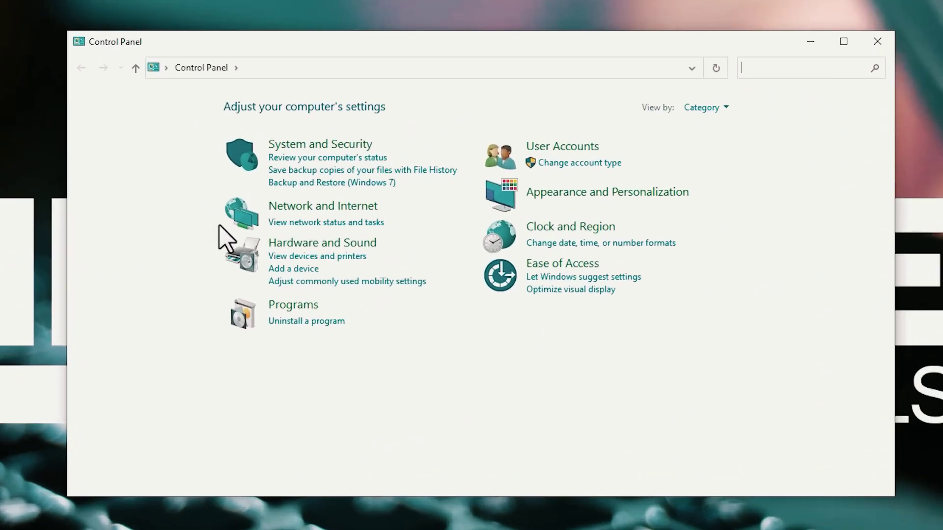
left_click(306, 209)
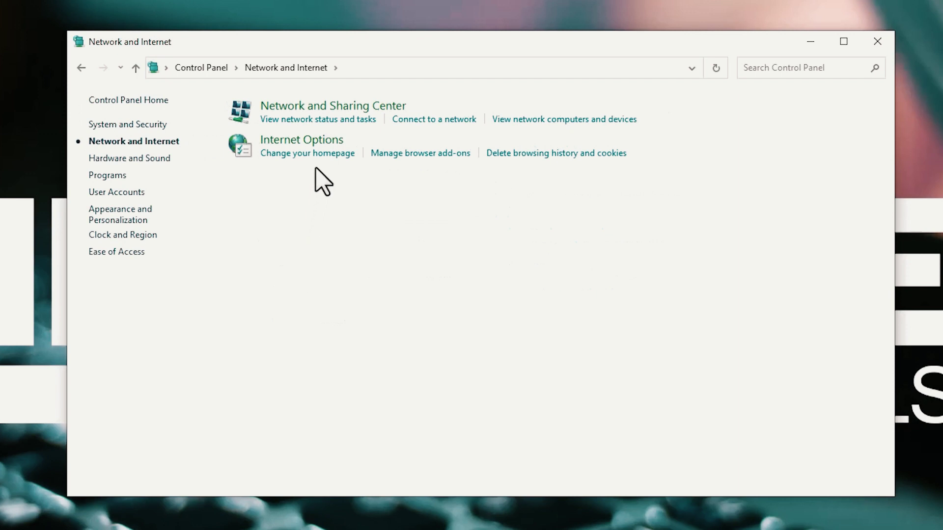
left_click(327, 109)
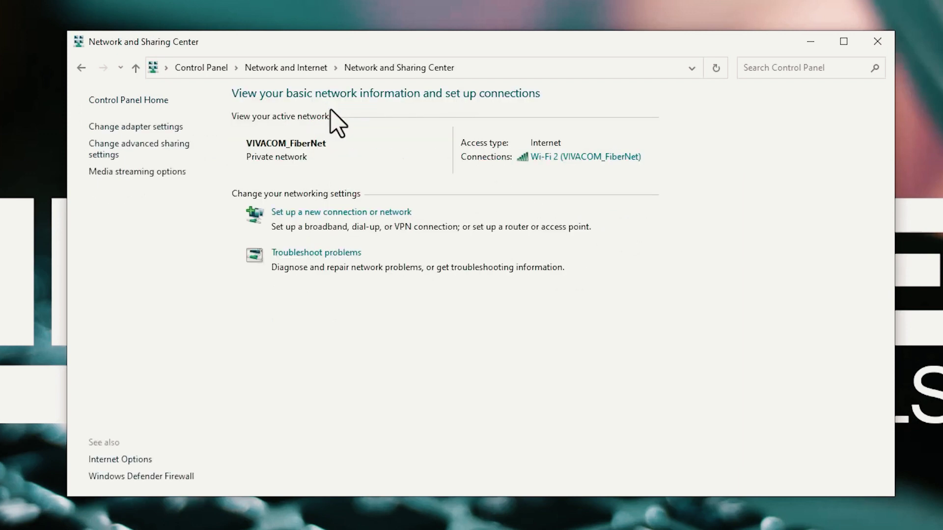
left_click(156, 162)
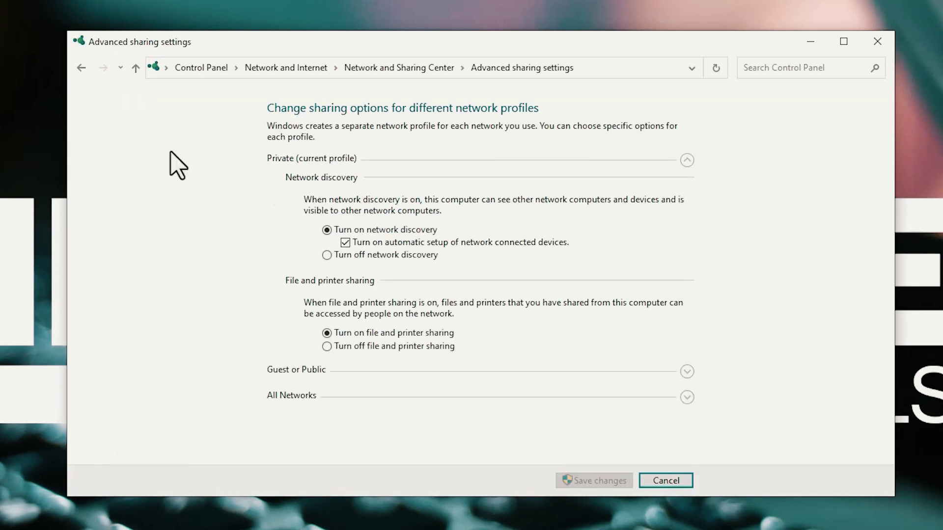
Turn on password protected sharing under All Networks and save the change.
left_click(391, 398)
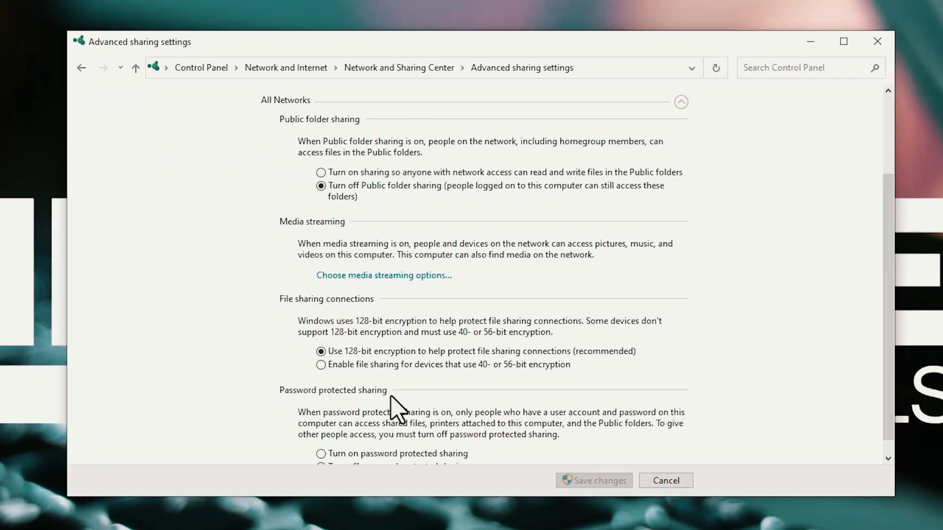
scroll(391, 398, "down", 1)
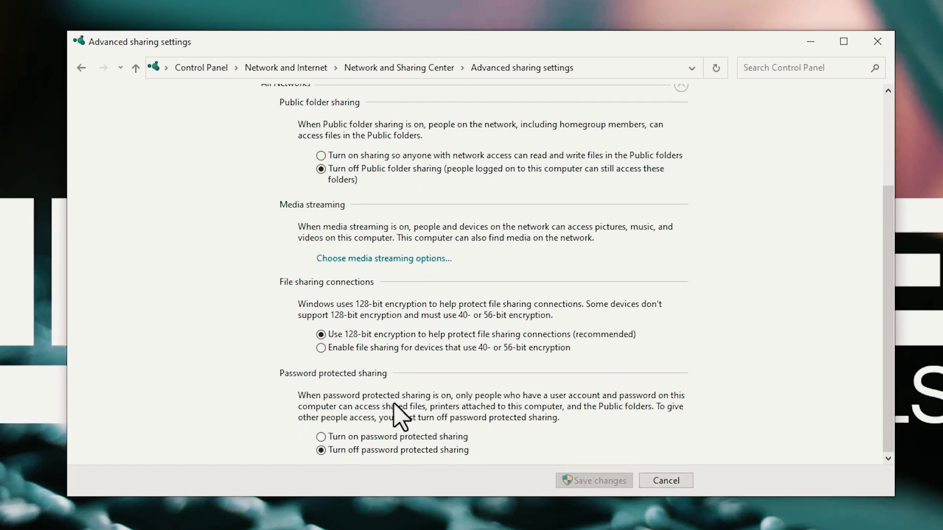
left_click(395, 438)
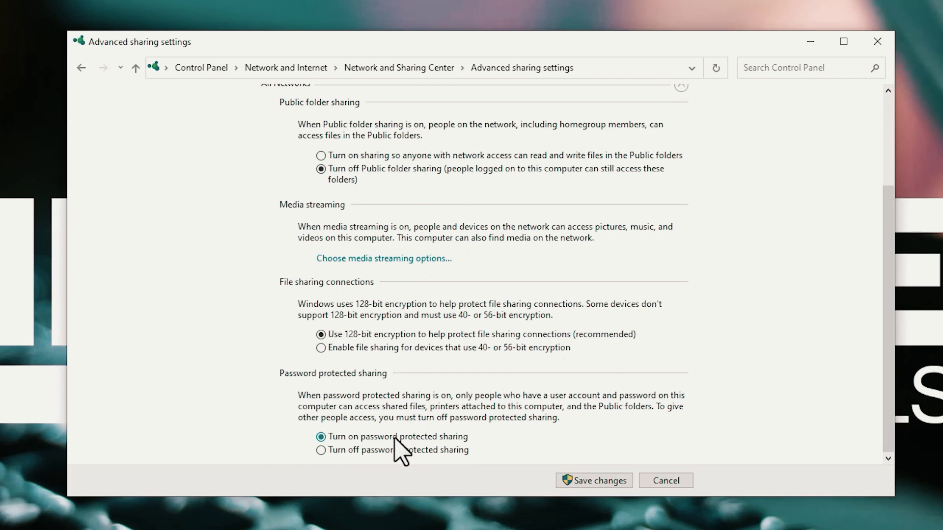
left_click(596, 480)
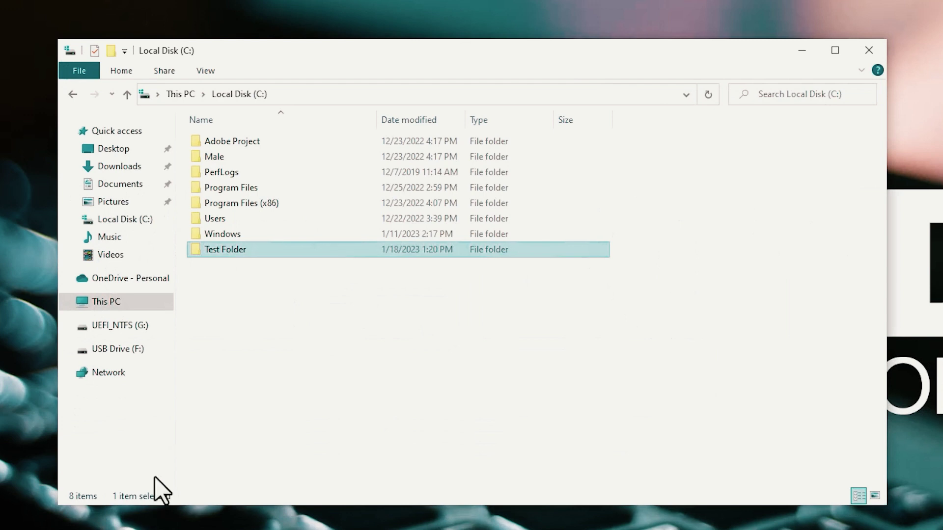
Open the Sharing tab of Test Folder's Properties.
right_click(230, 254)
left_click(294, 441)
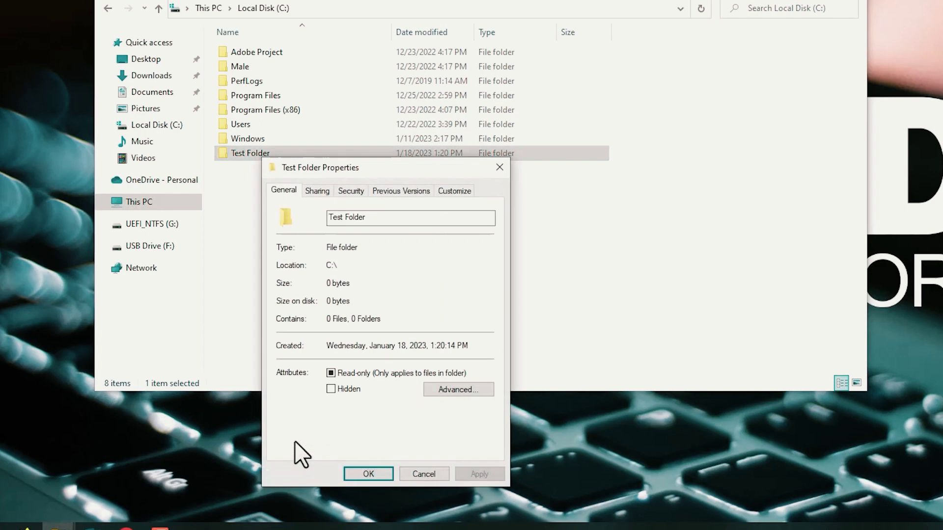
left_click(317, 191)
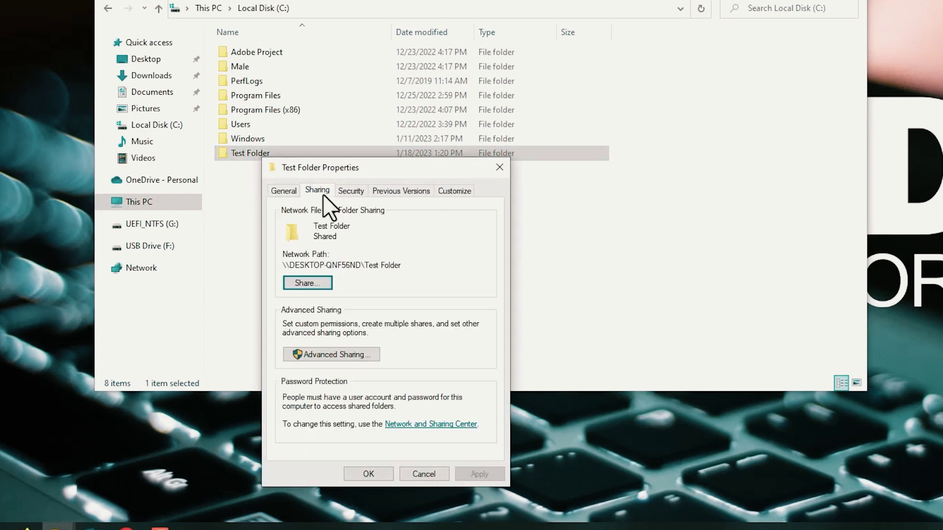
Add Everyone to Test Folder's share list with Read/Write permission and apply it.
left_click(314, 285)
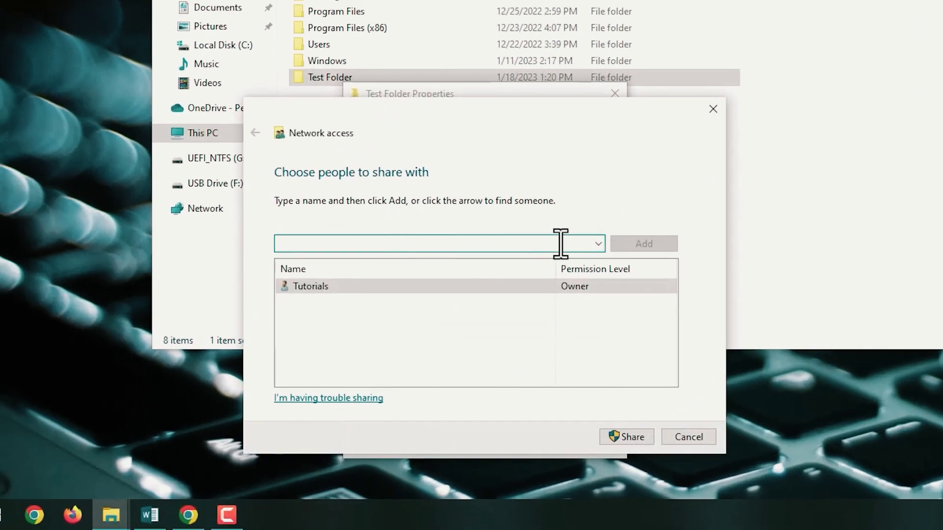
left_click(598, 244)
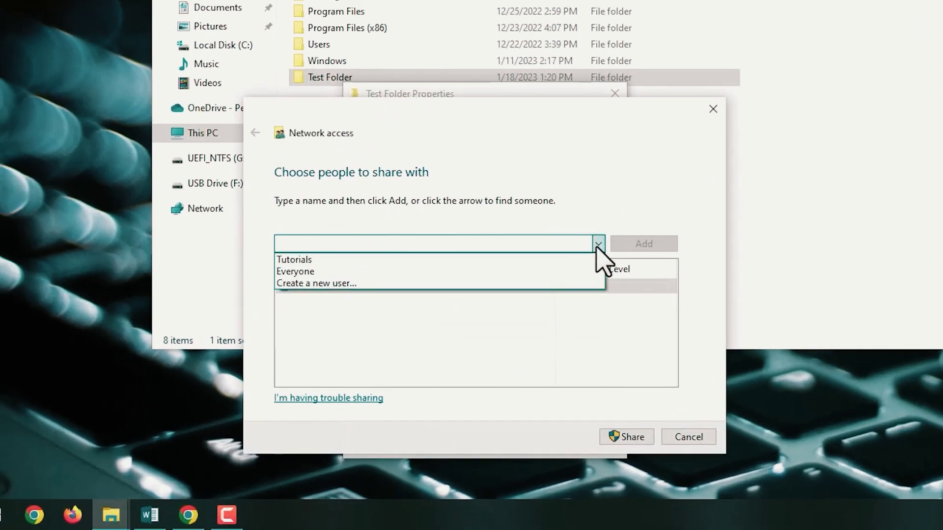
left_click(573, 271)
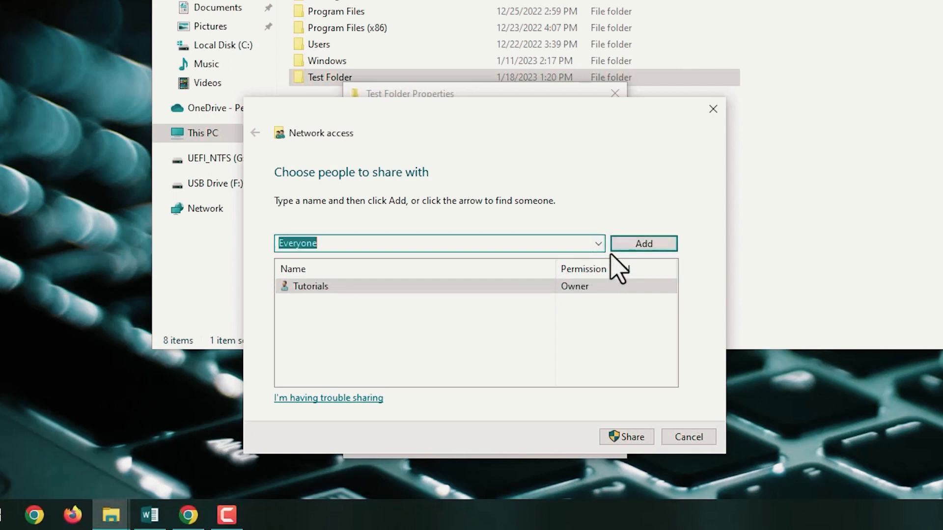
left_click(643, 246)
left_click(593, 287)
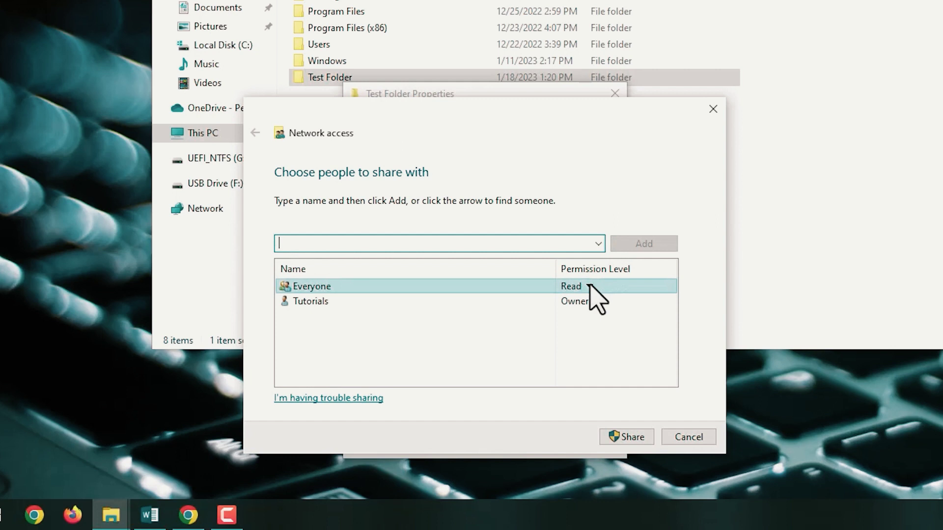
left_click(589, 288)
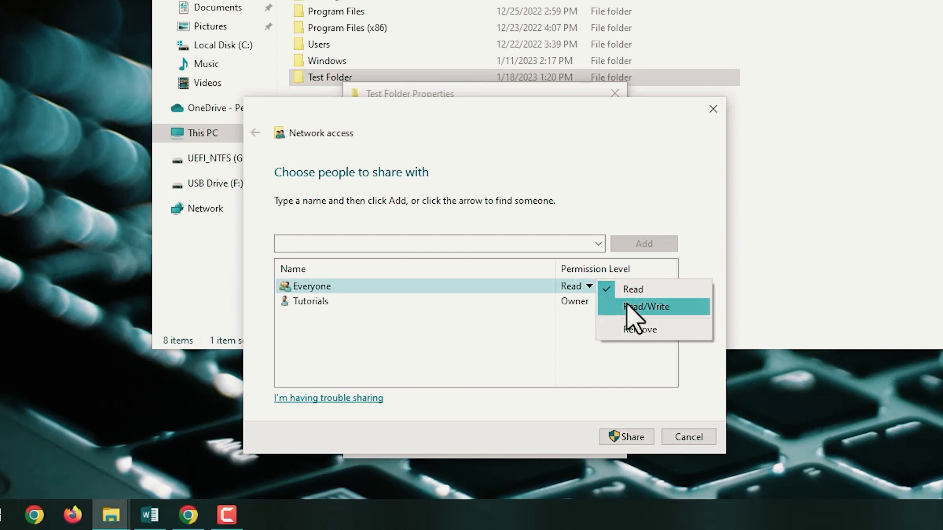
left_click(627, 308)
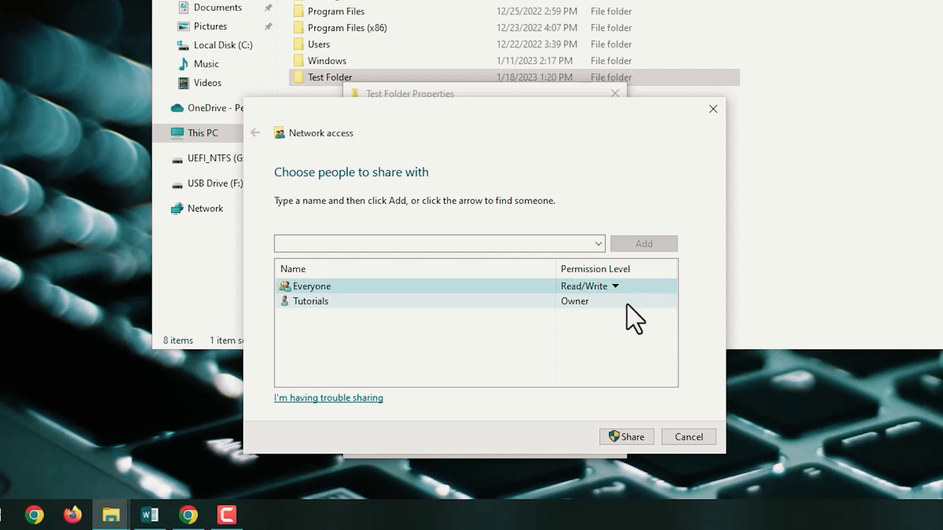
left_click(625, 437)
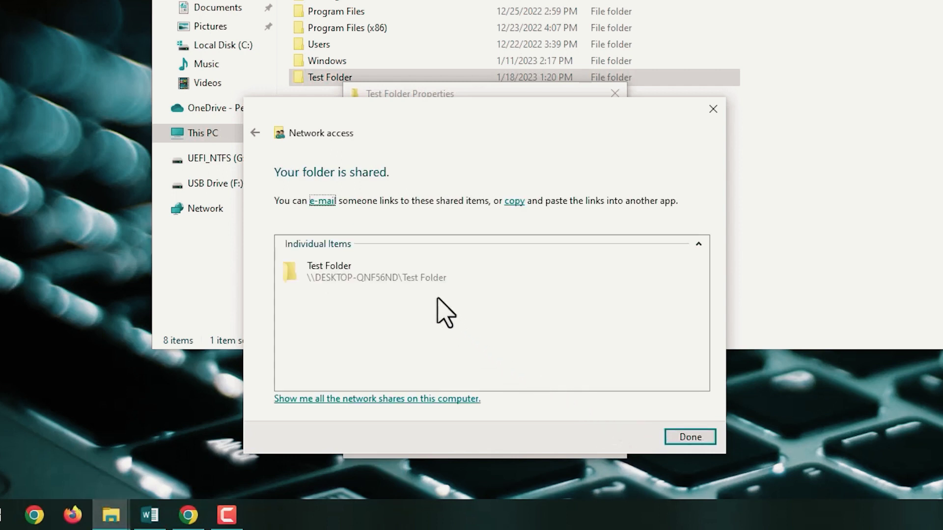
Dismiss the folder-shared confirmation and close Test Folder's Properties.
left_click(687, 438)
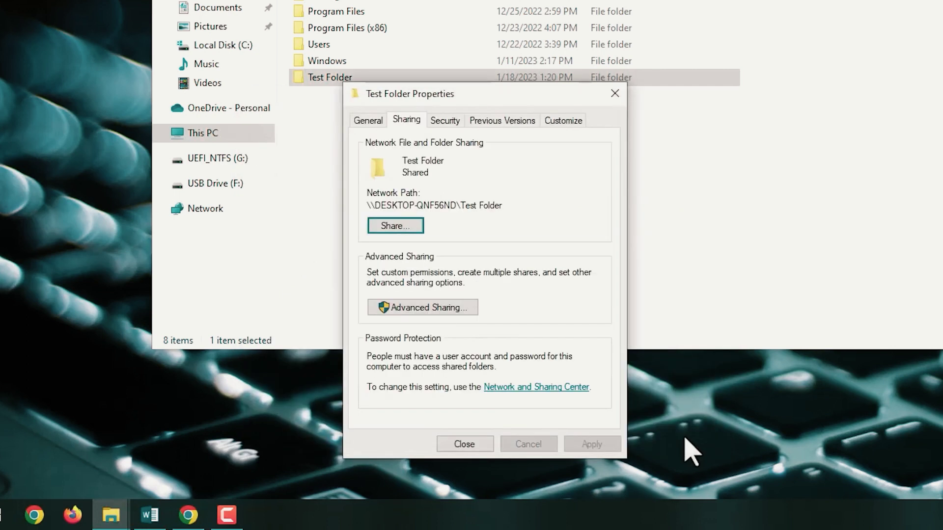
left_click(472, 444)
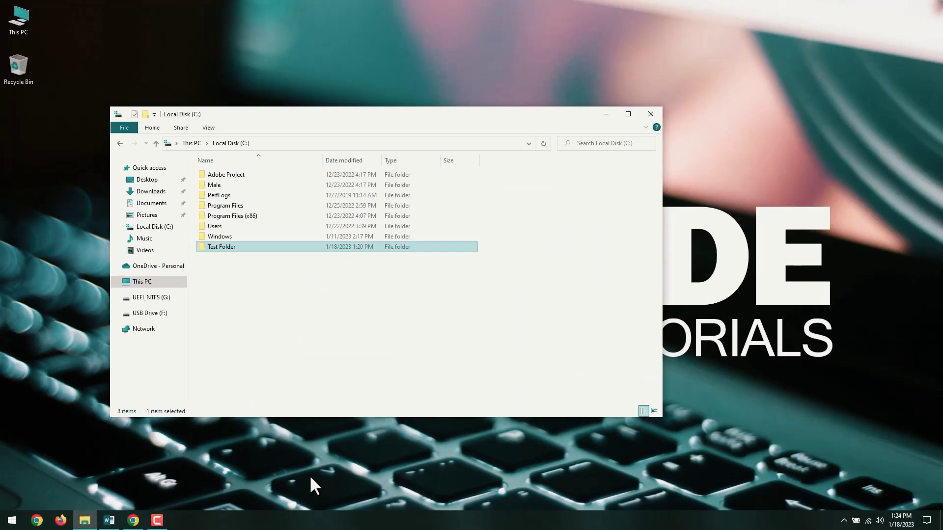